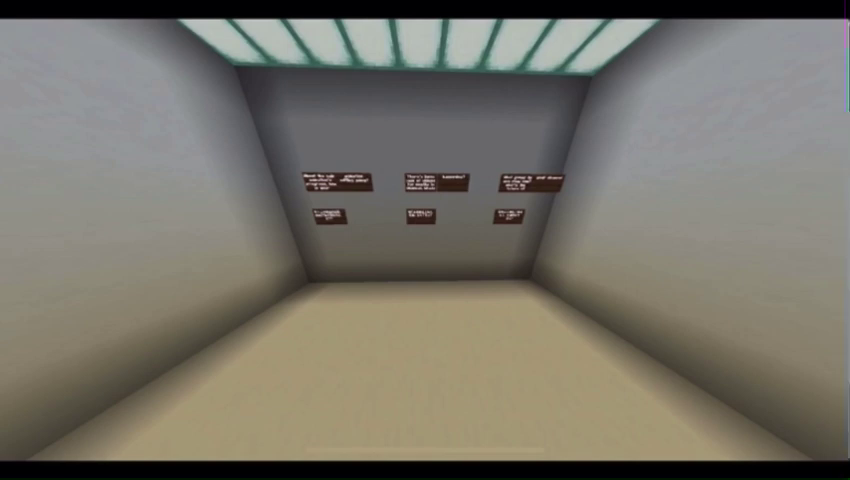
key(w)
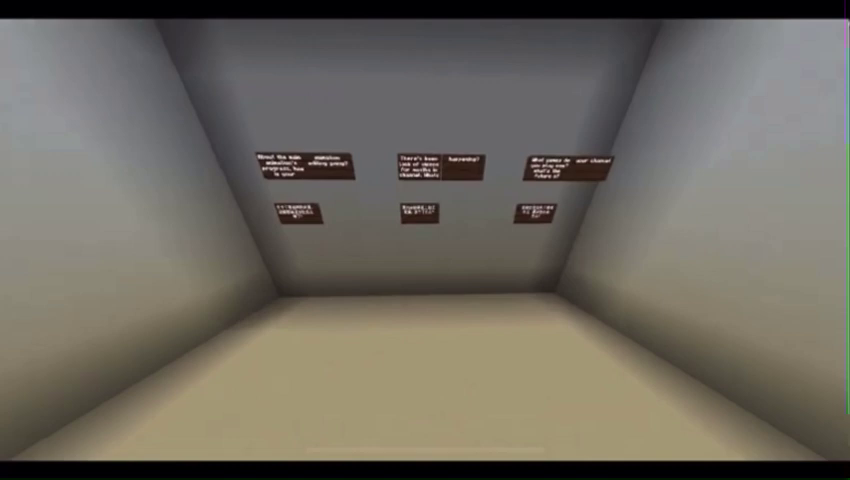